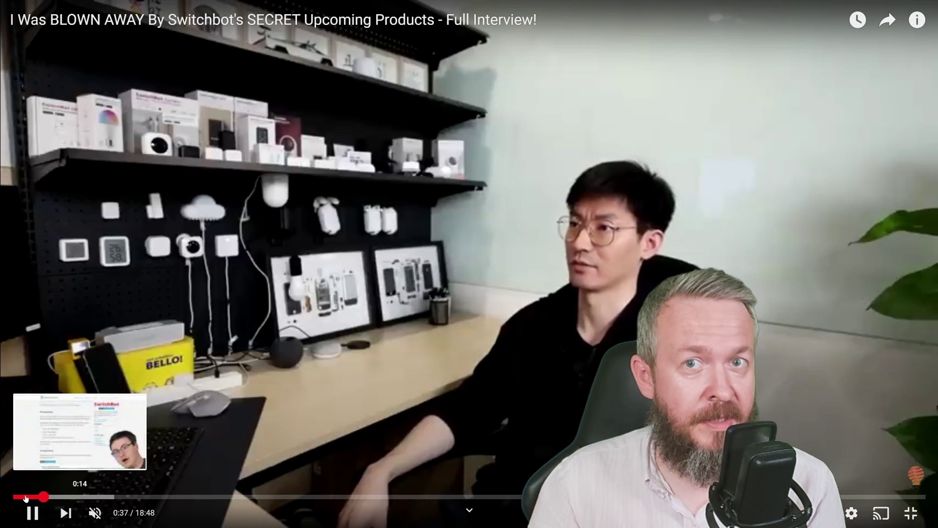
Skip the YouTube interview forward to the part about the SwitchBot pan/tilt camera
key(l)
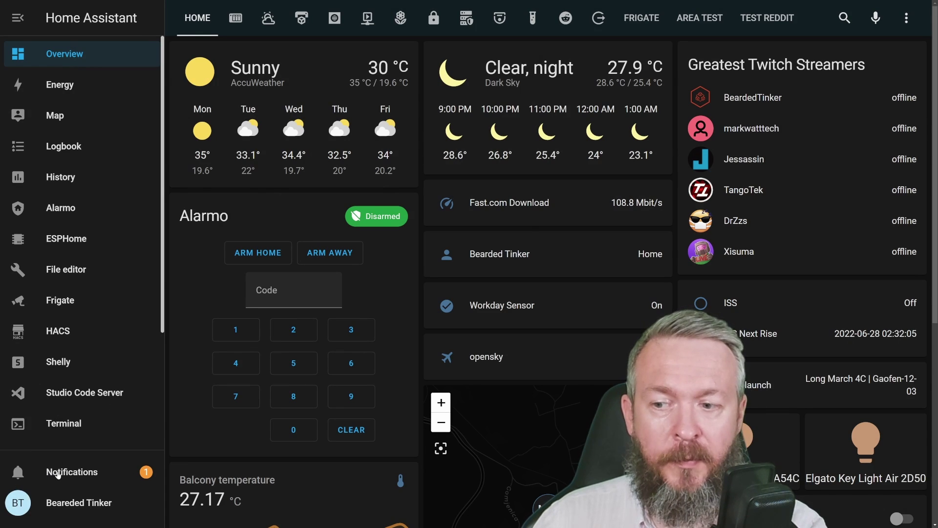
From the new-devices notification, start configuring the discovered Tuya integration
click(56, 473)
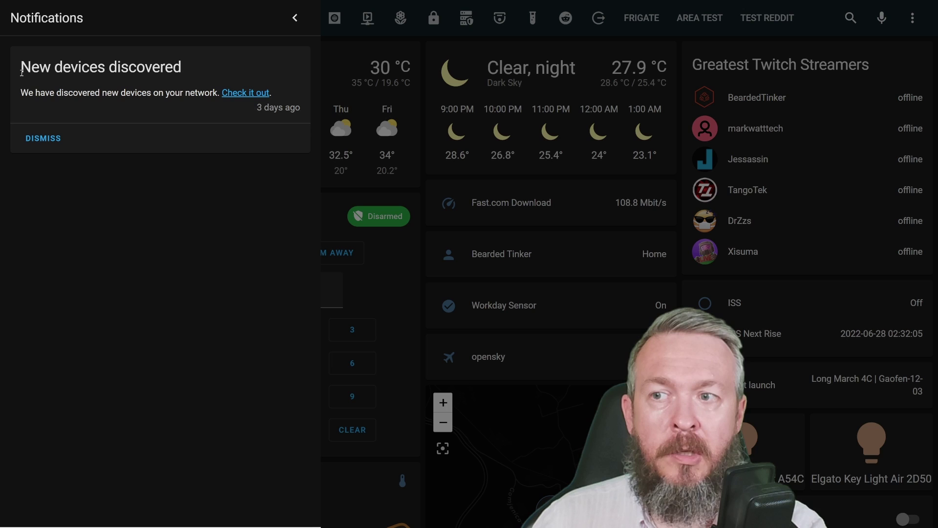
click(235, 94)
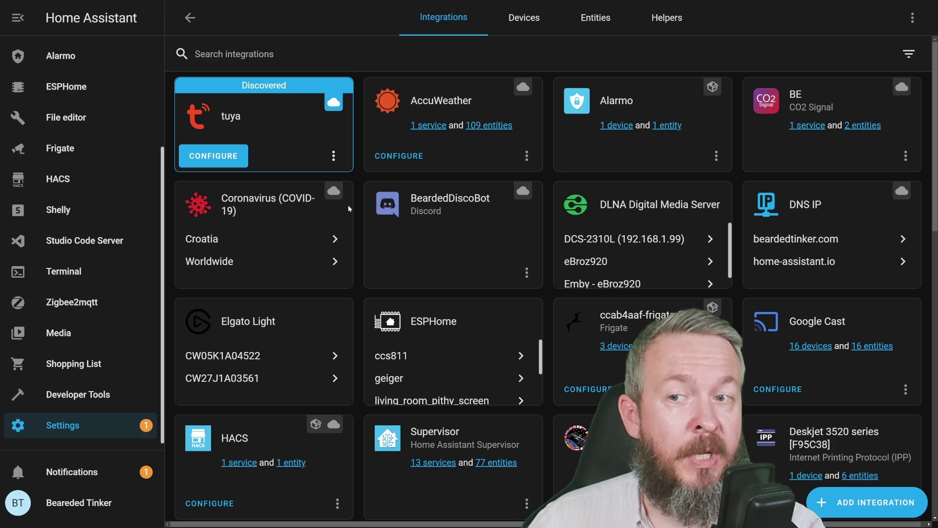
click(223, 155)
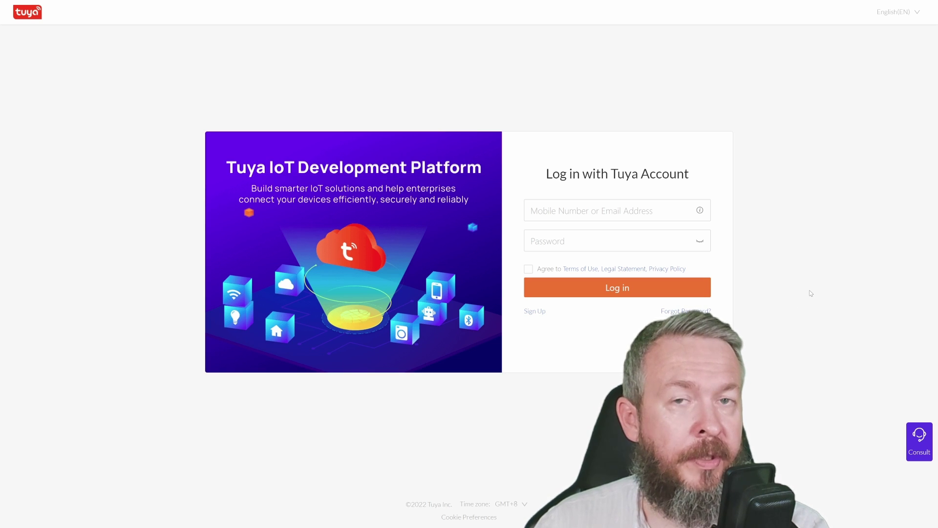
Start a new Tuya account sign-up with the account e-mail and company name 'Bearded'
click(534, 311)
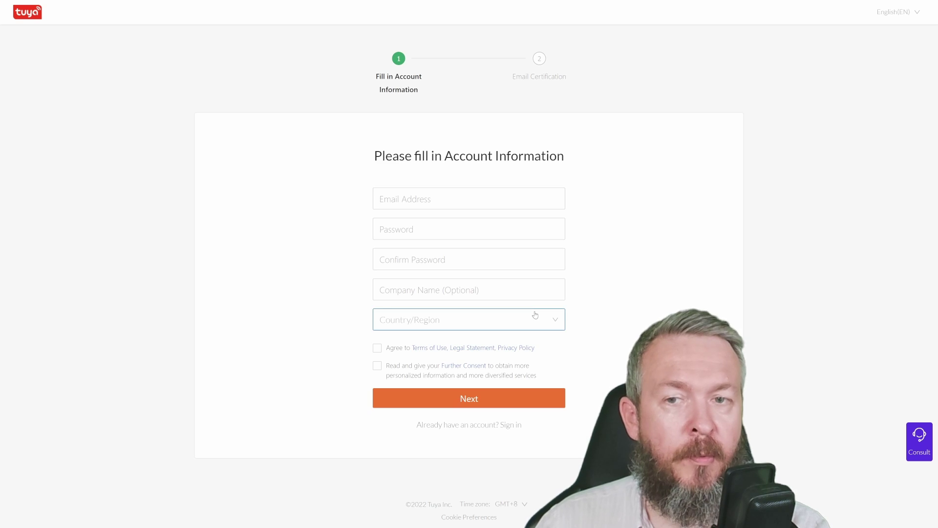
click(484, 197)
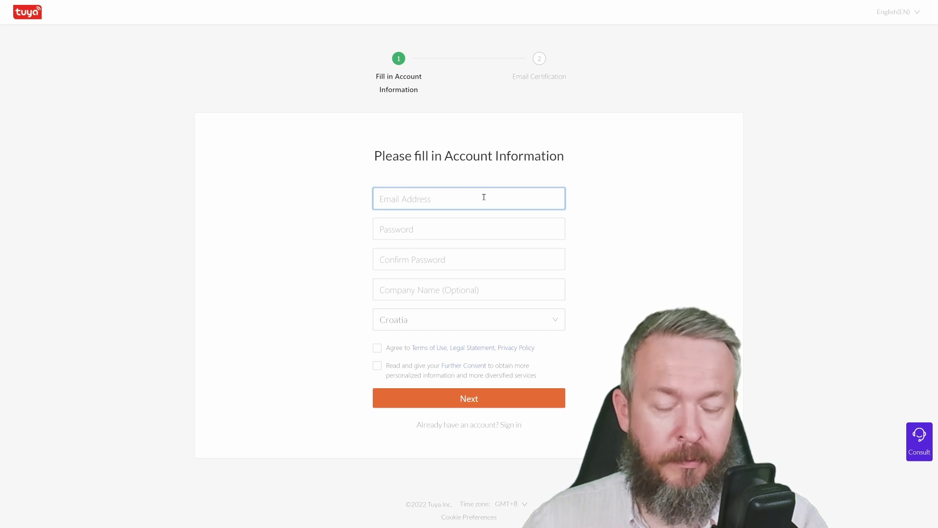
text(tuy)
click(445, 280)
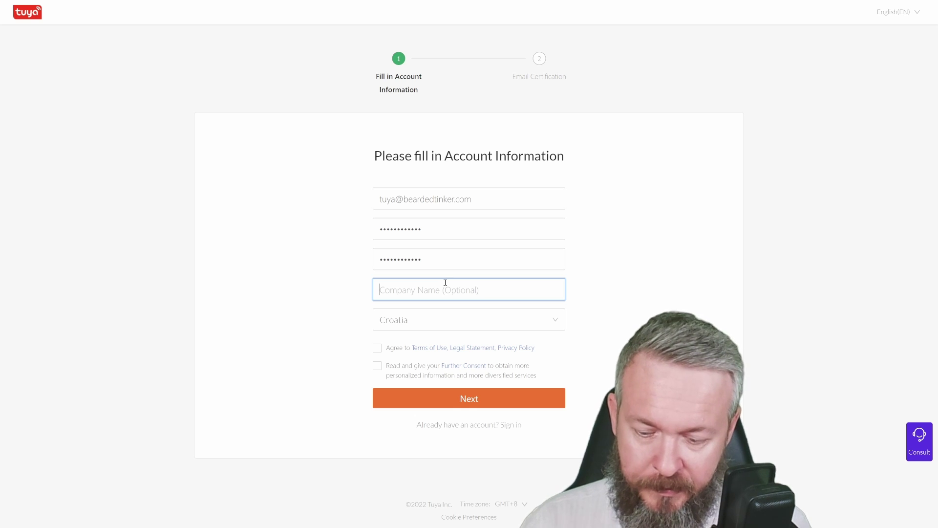
text(Bearded Tinker co)
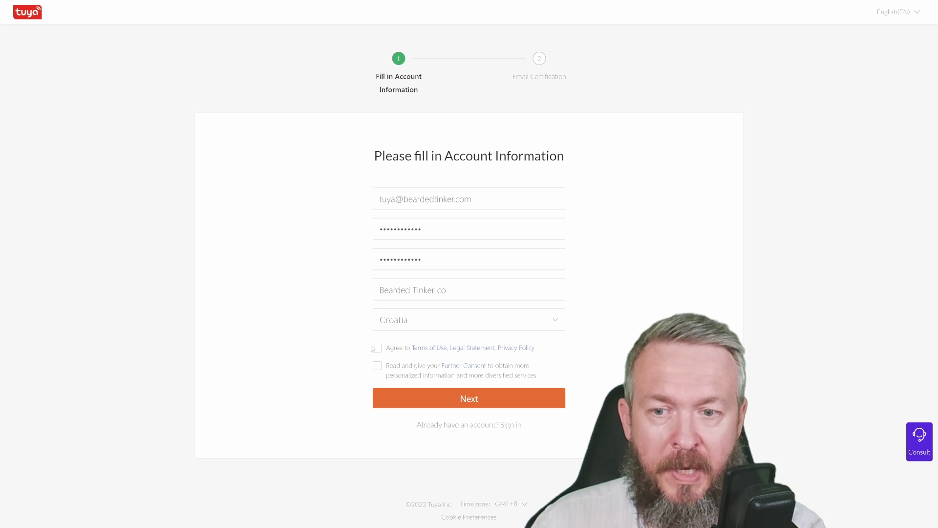
Accept the terms of use and personalized-services consent, then submit the account details
click(375, 349)
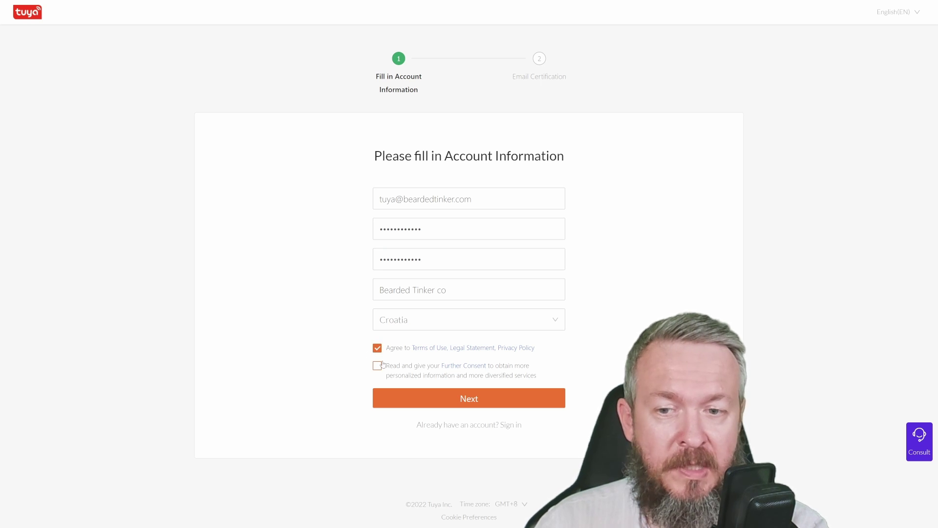
click(379, 366)
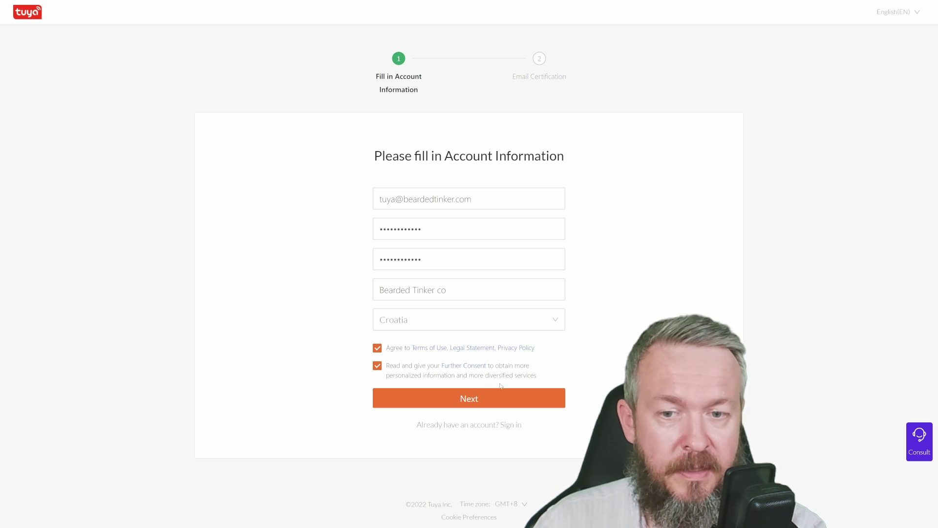
click(466, 399)
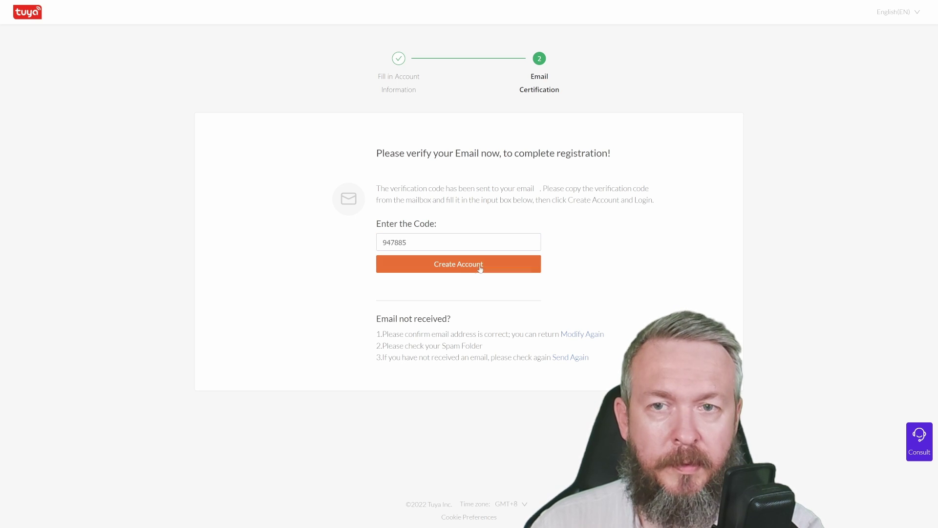
Create the account with the verification code, log in, and skip the guided tour
click(480, 269)
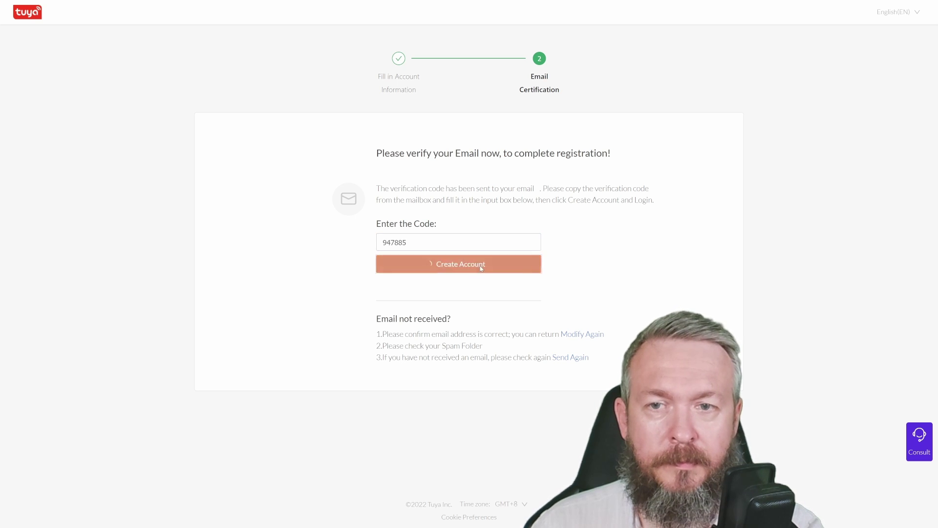
click(569, 288)
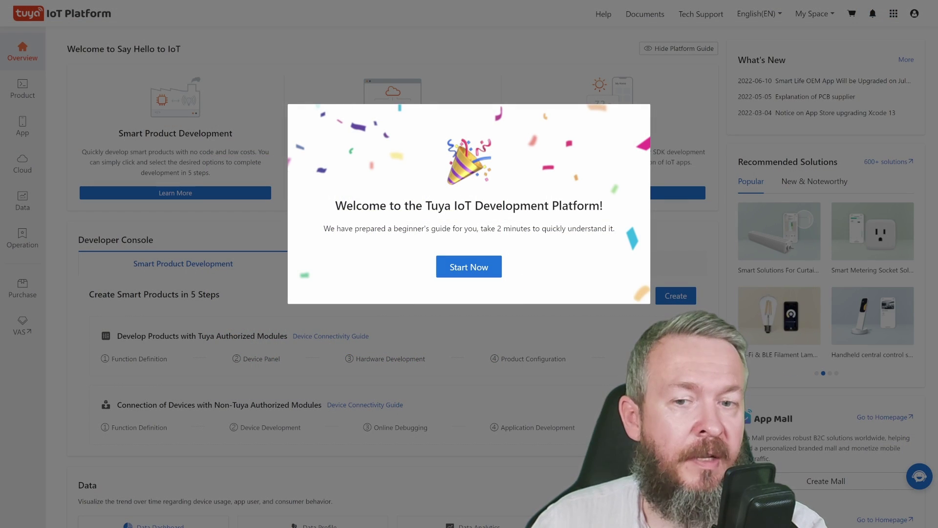
click(470, 267)
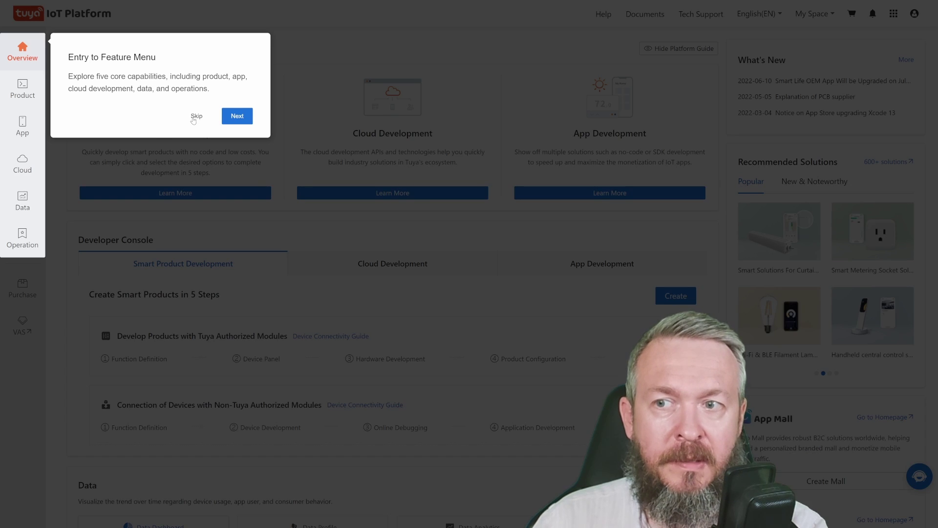
click(195, 117)
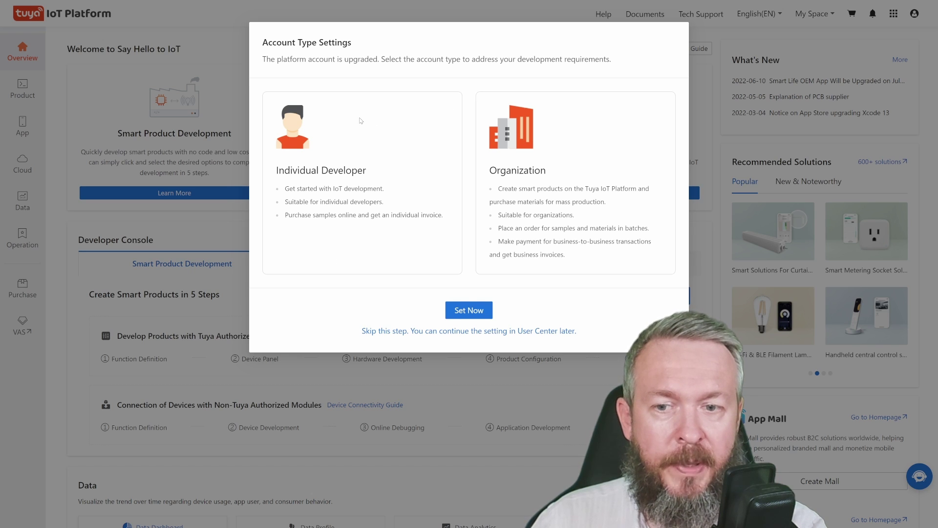
Set the account type and open the account's Security Settings
click(474, 311)
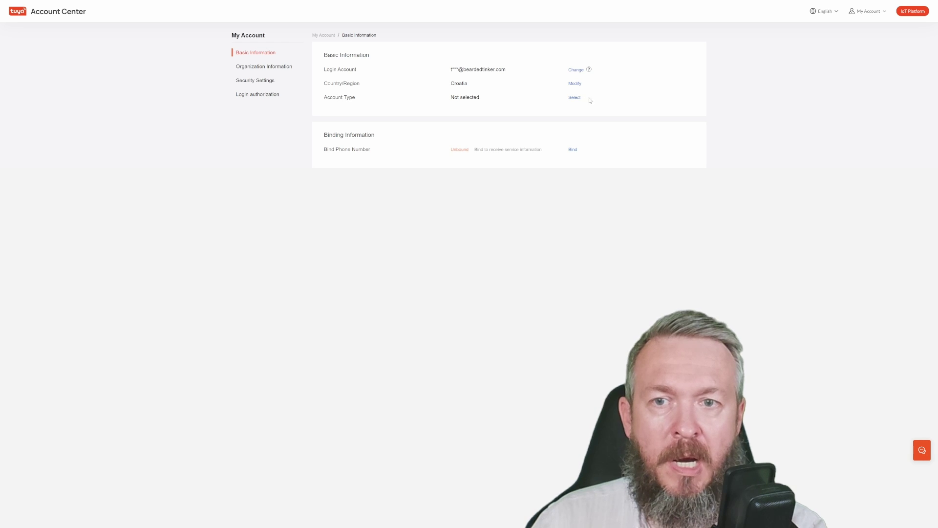
click(575, 98)
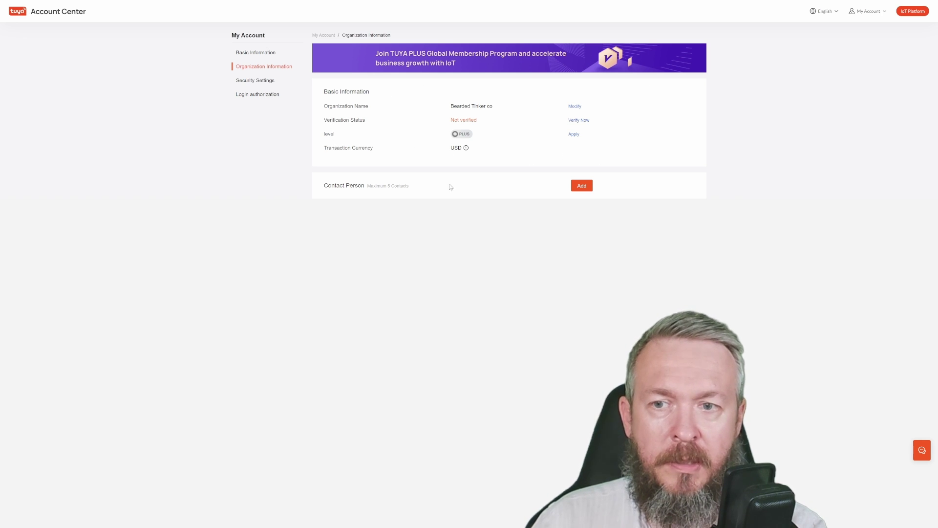
click(255, 81)
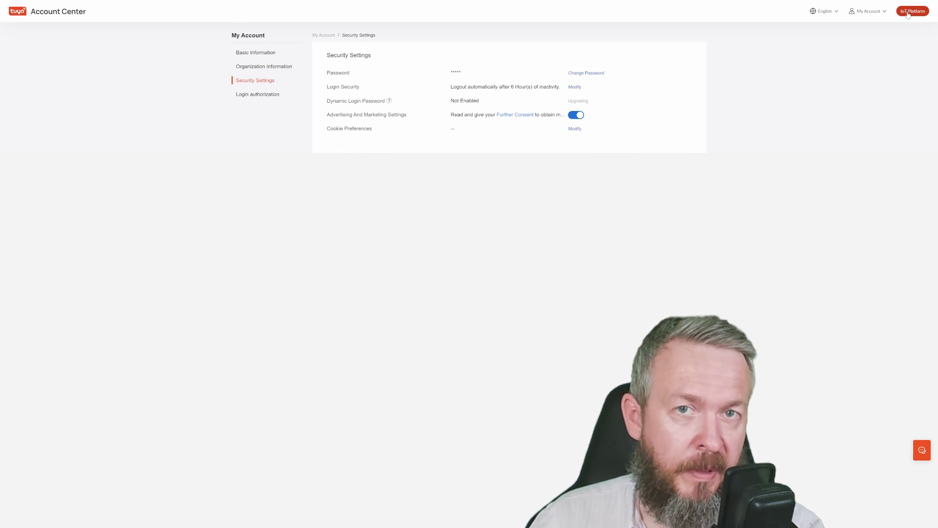
Go to the Cloud Development project management page and dismiss the project creation guide
click(912, 12)
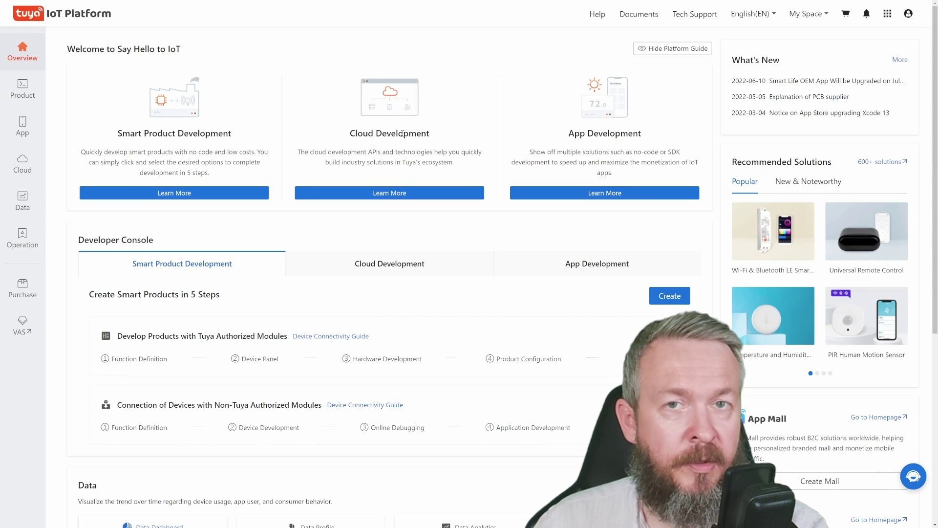
mouse_move(9, 166)
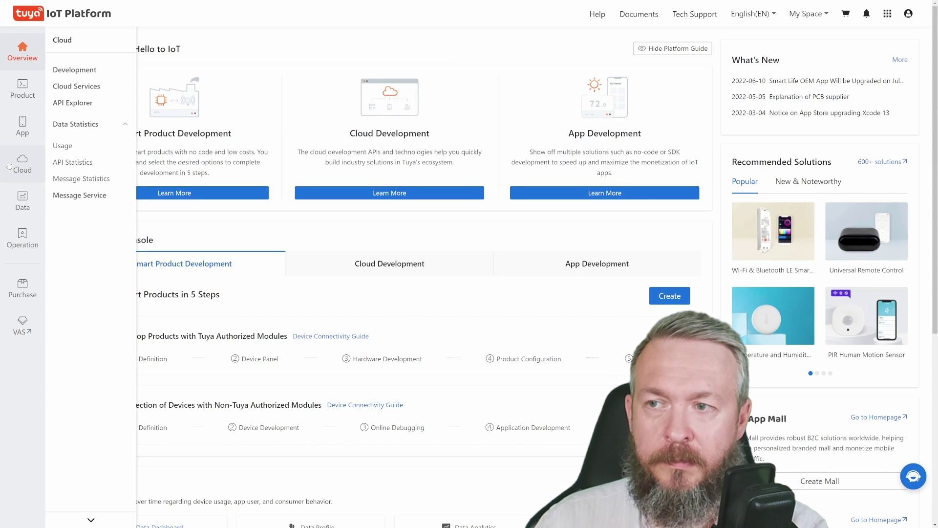
click(74, 69)
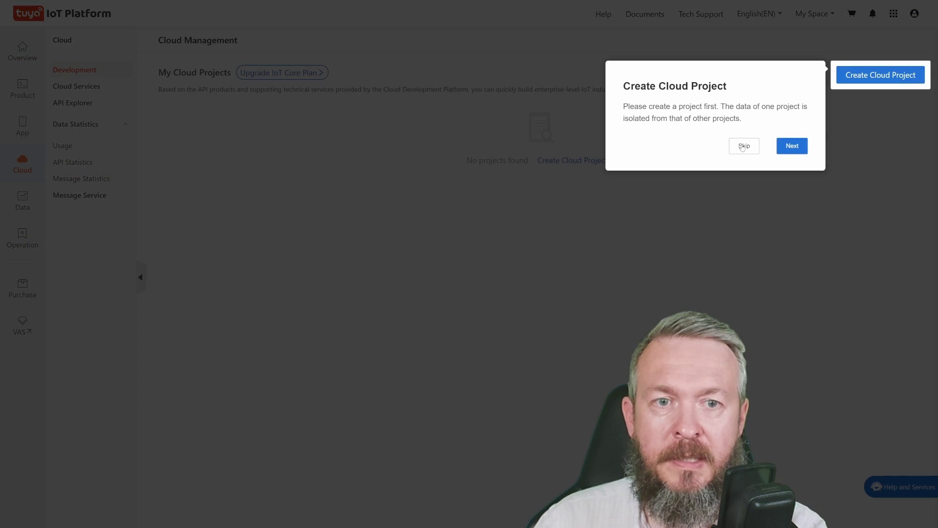
click(742, 147)
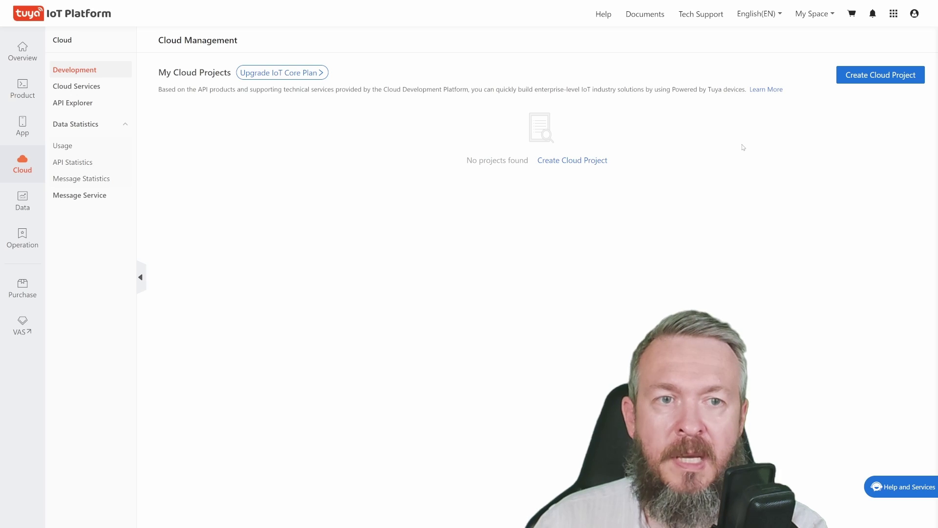
Create cloud project 'Home Assistant integration' with Smart Home industry and method, Central Europe Data Center
click(849, 79)
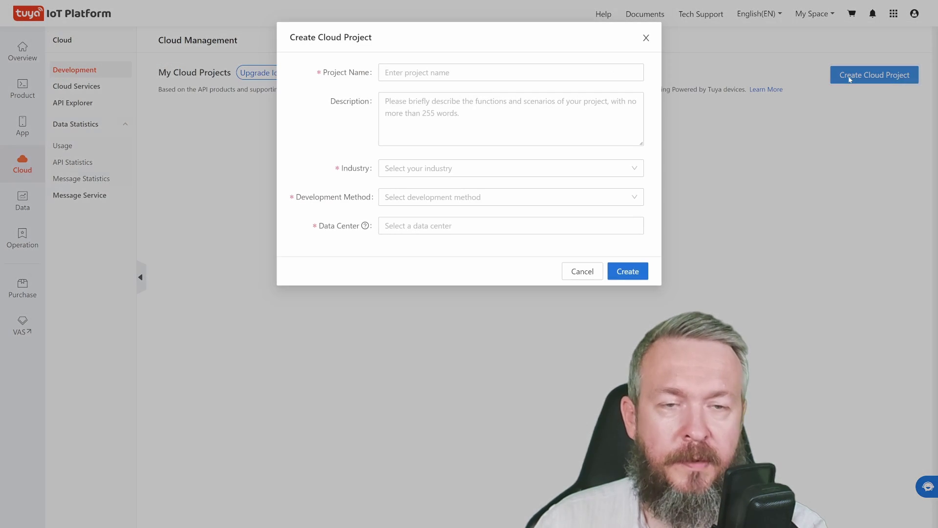
click(614, 70)
text(Home)
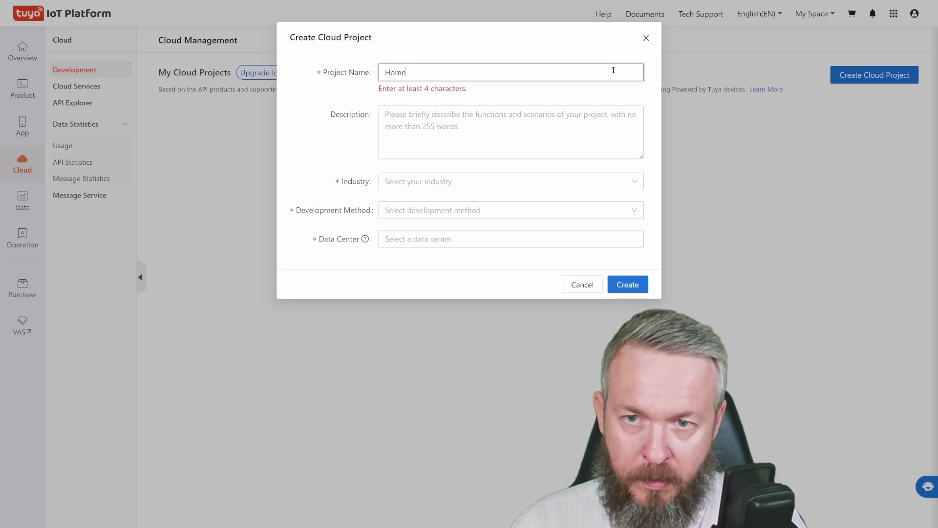
text( Assistant)
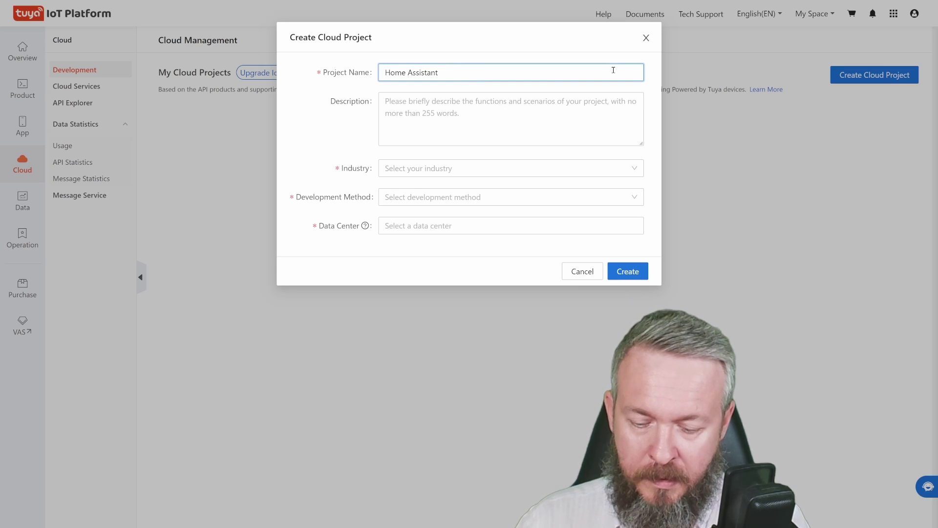
text( integration)
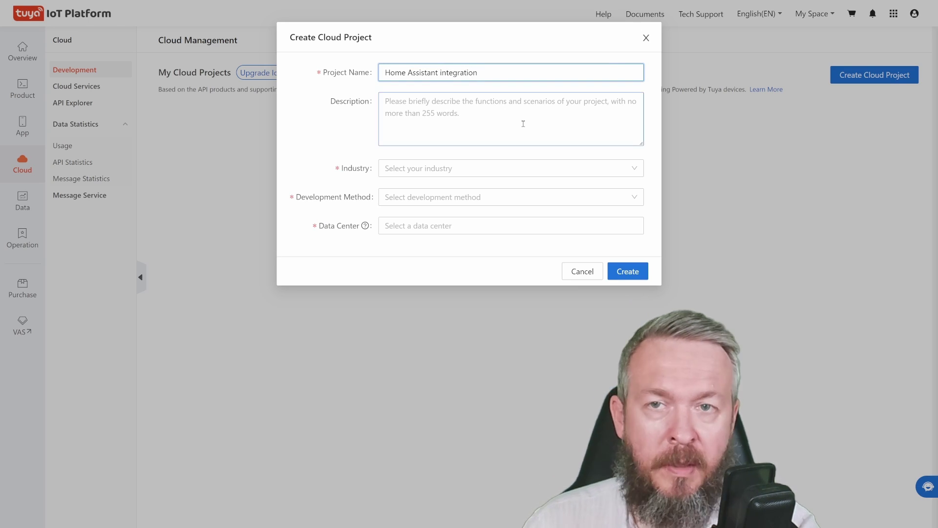
click(503, 169)
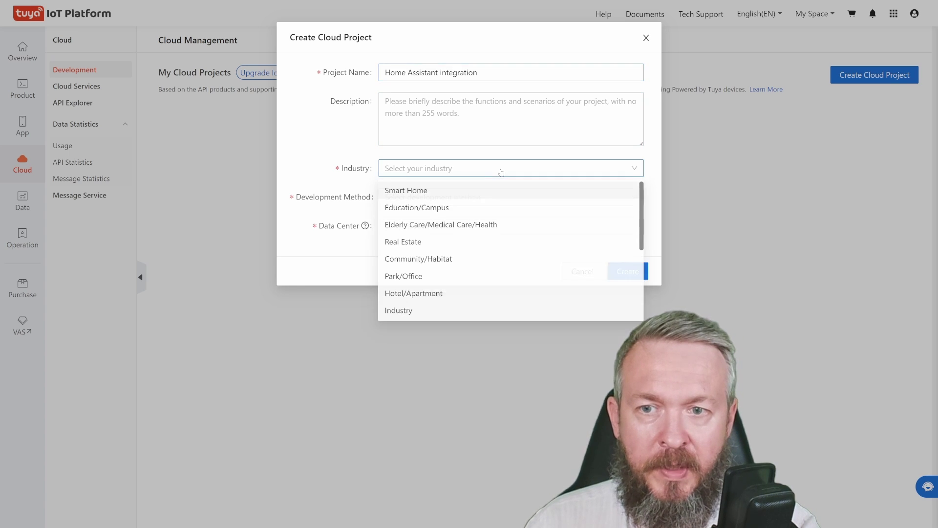
click(473, 192)
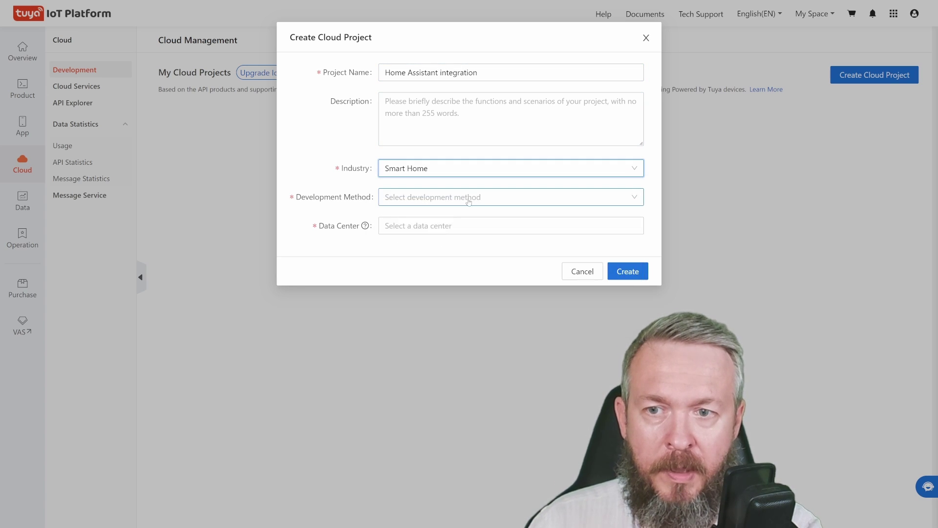
click(469, 197)
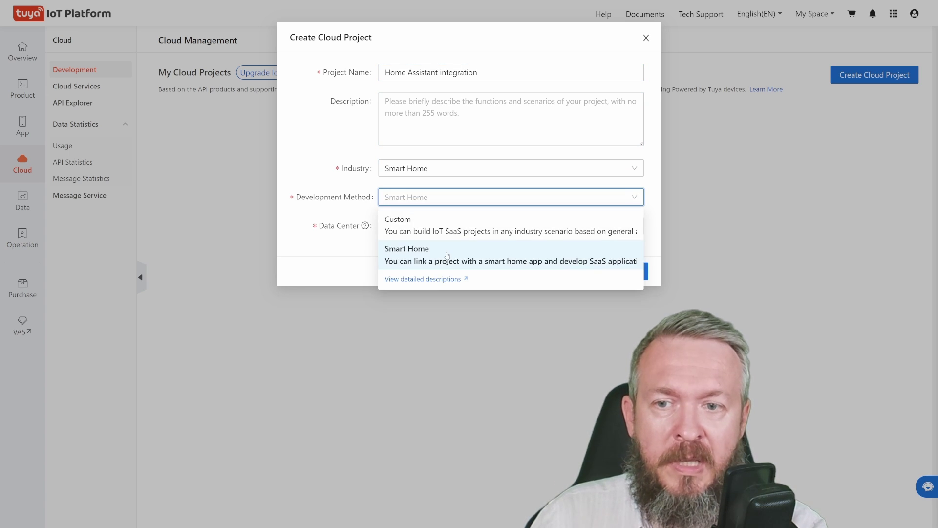
click(411, 258)
click(412, 227)
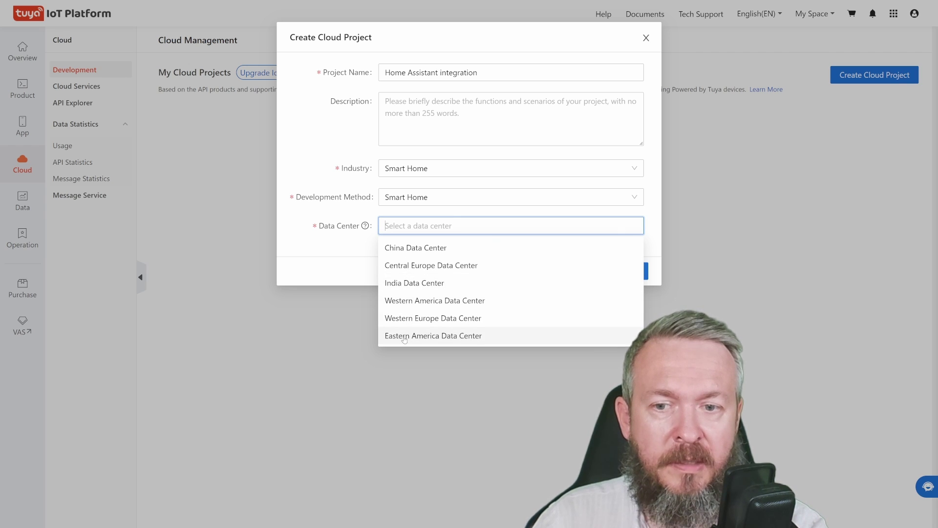
click(415, 268)
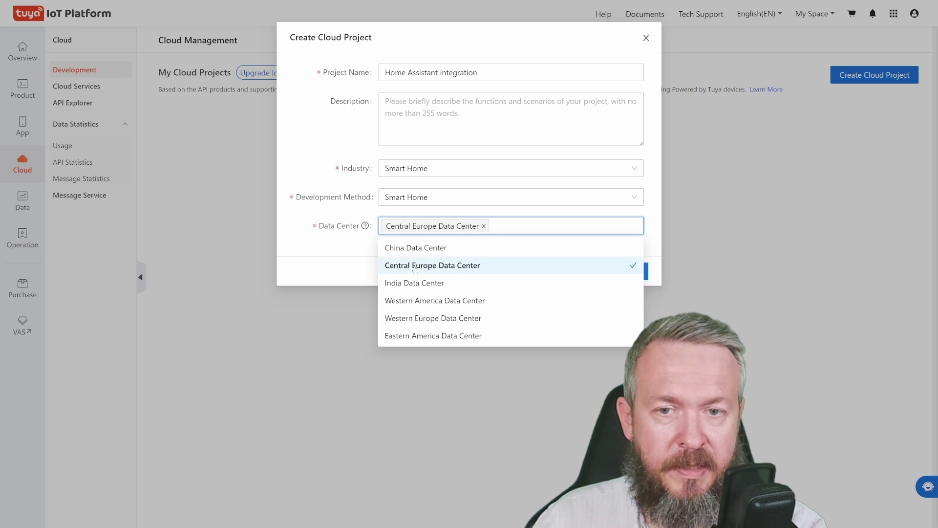
click(651, 249)
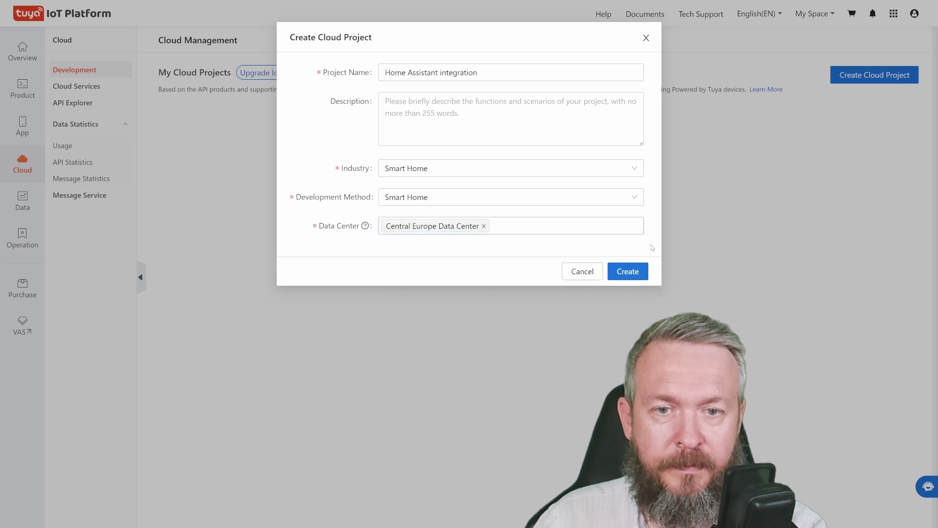
click(627, 272)
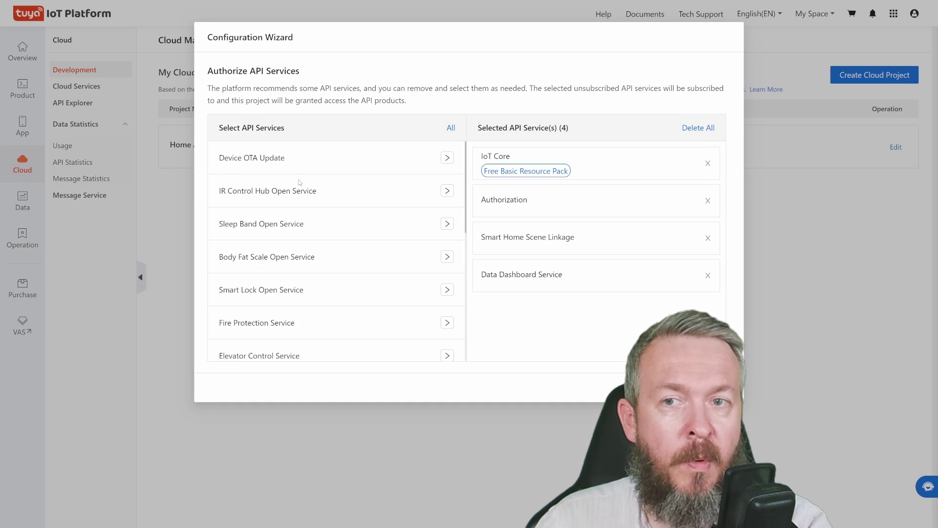
Authorize the Device Status Notification API service for the project
scroll(300, 182, down, 6)
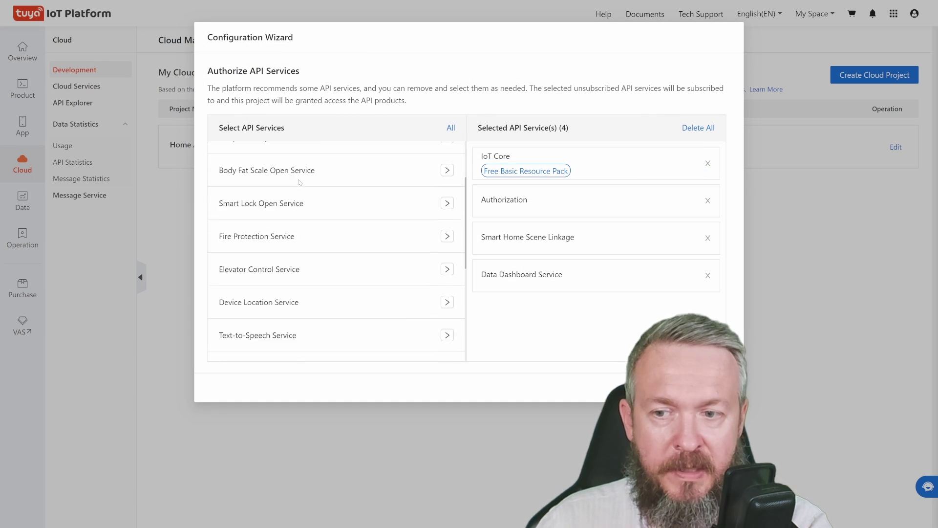
scroll(300, 182, down, 1)
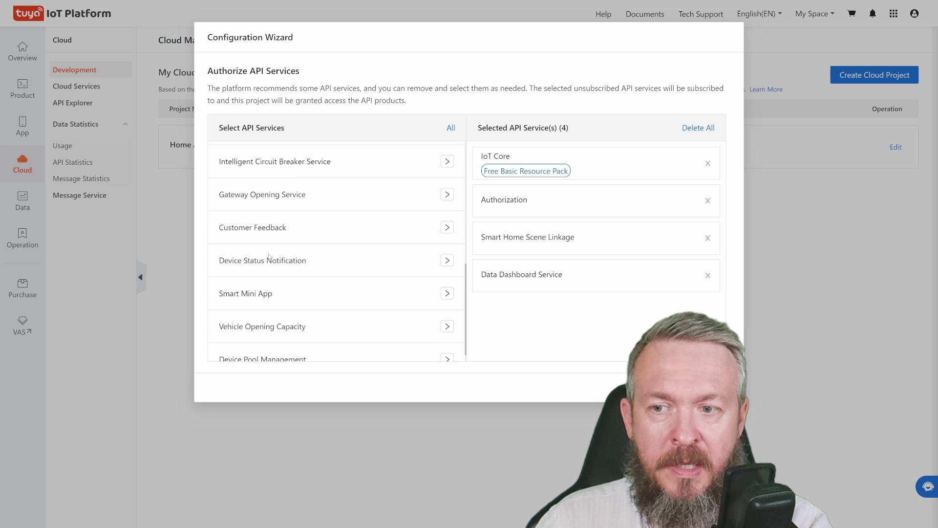
click(447, 261)
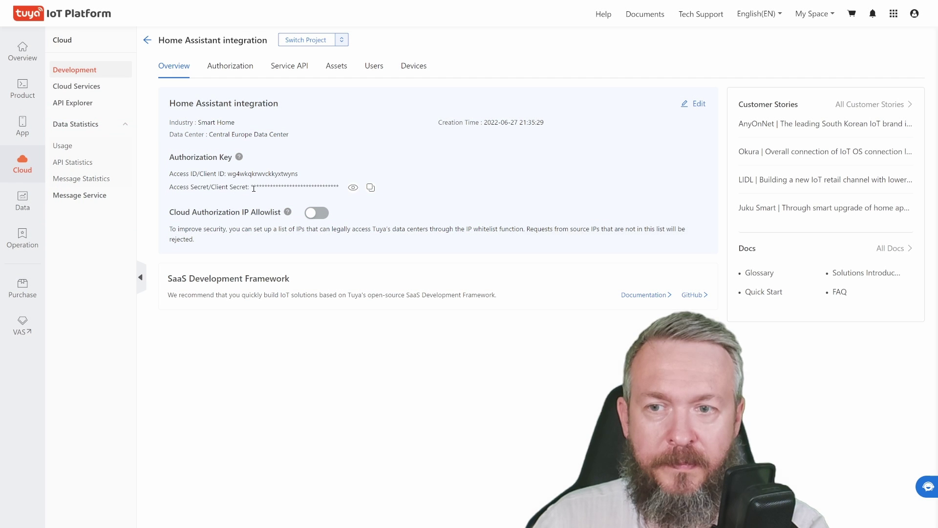
Copy the project's Access Secret from the Overview page
click(370, 188)
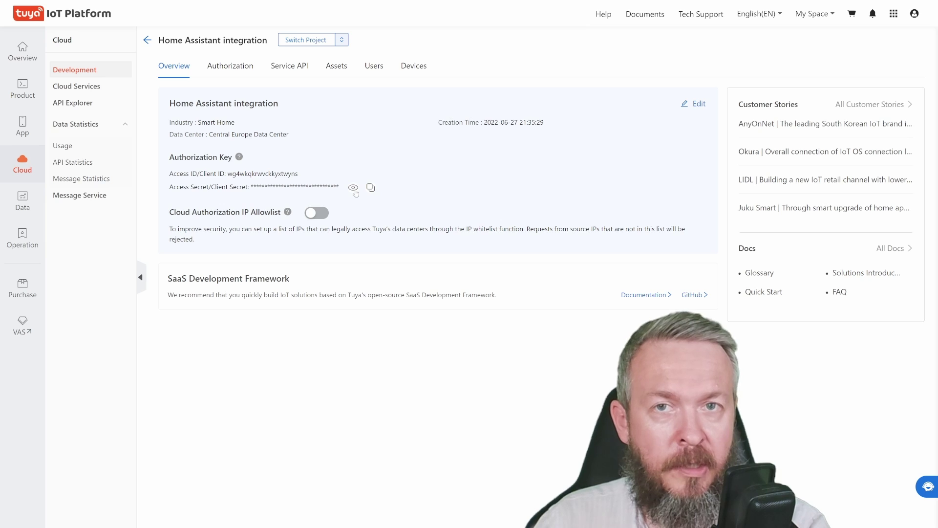
Link the Smart Life app account with automatic linking and Read, write, and Manage permission
click(421, 70)
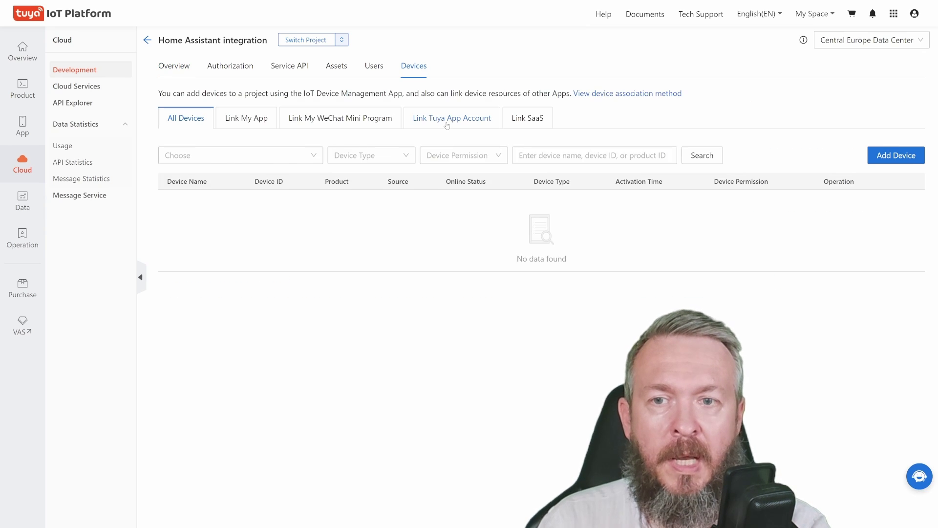
click(447, 122)
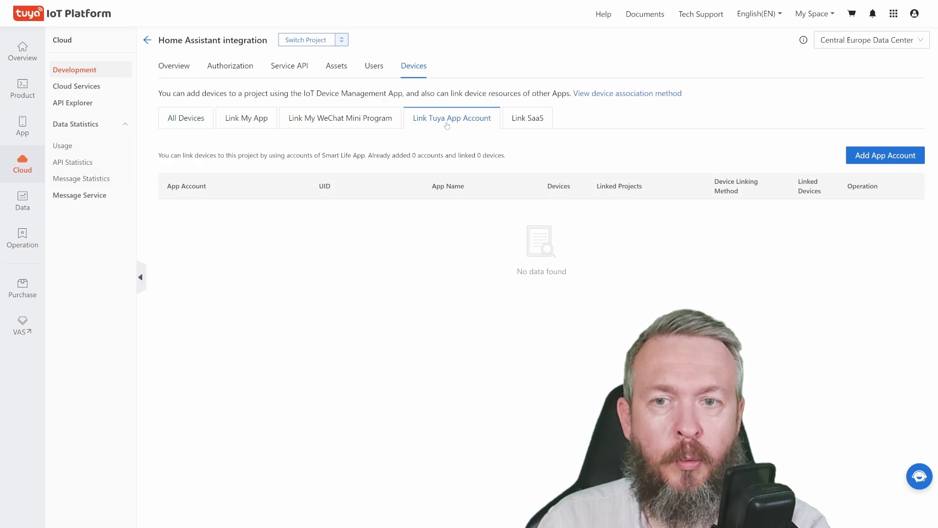
click(875, 155)
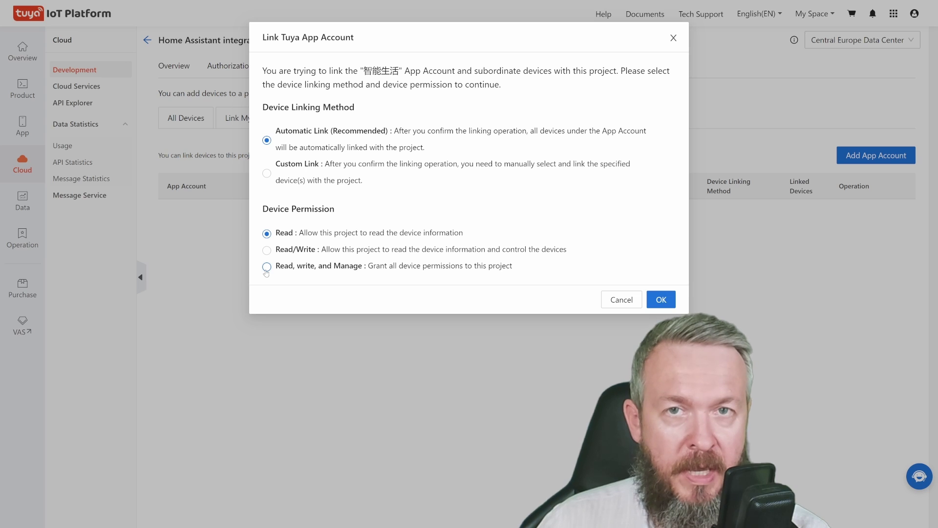
click(266, 269)
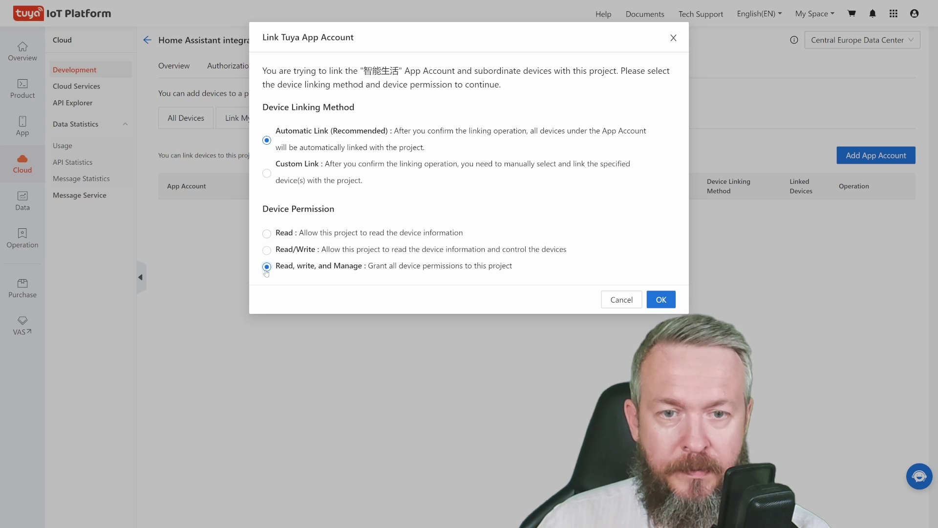
click(661, 300)
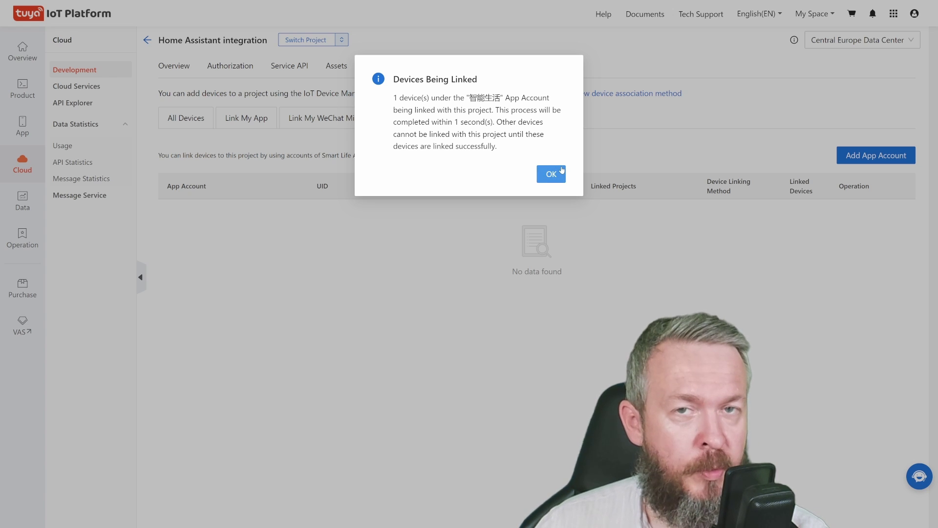
click(552, 174)
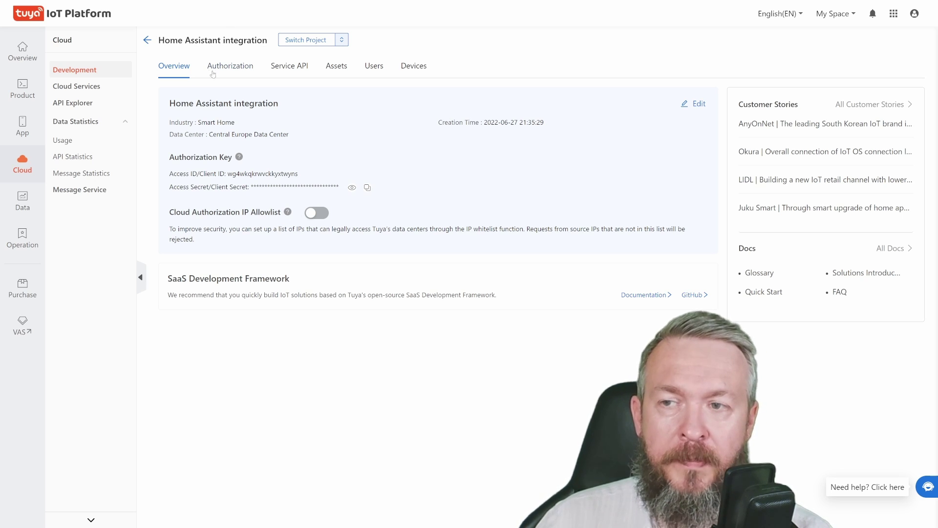
Select and copy the project's Access ID from the Overview page
double_click(248, 174)
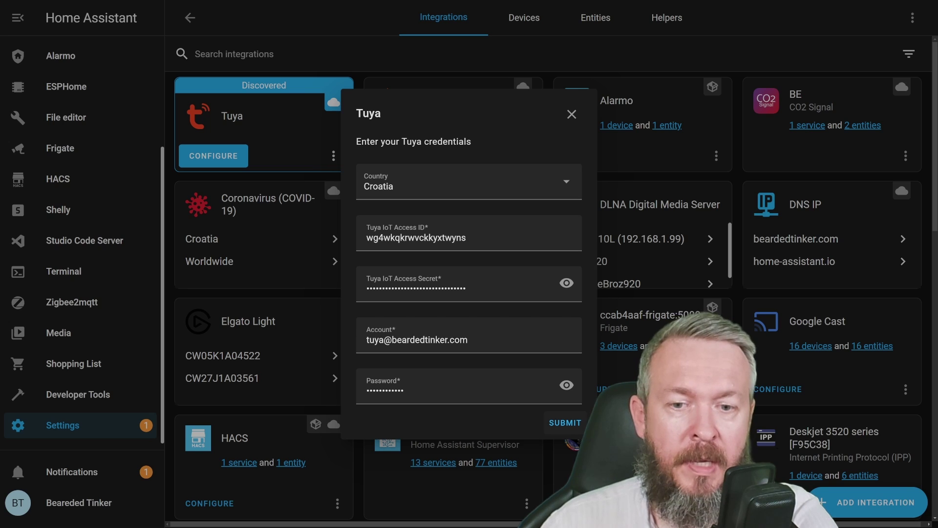
Submit the Tuya credentials, assign the discovered Indoor Cam th to the Hall area, and finish setup
key(Return)
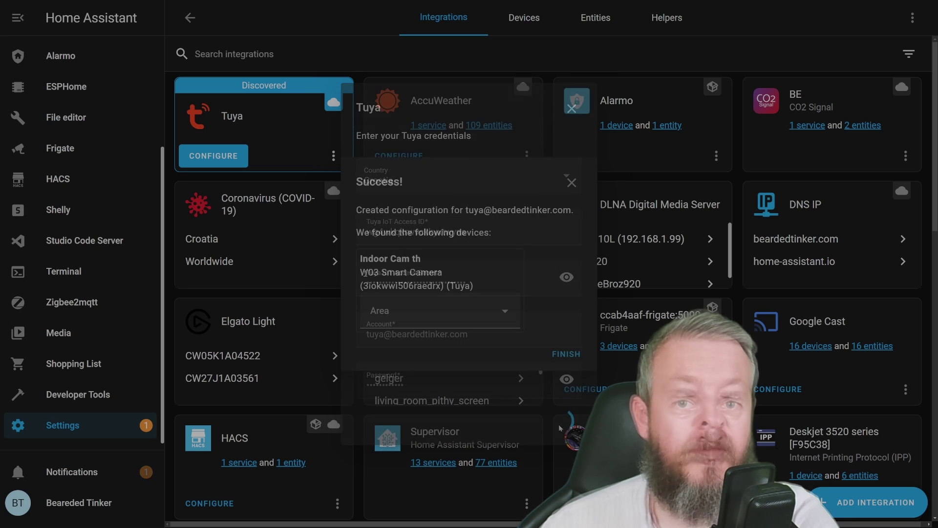
click(405, 305)
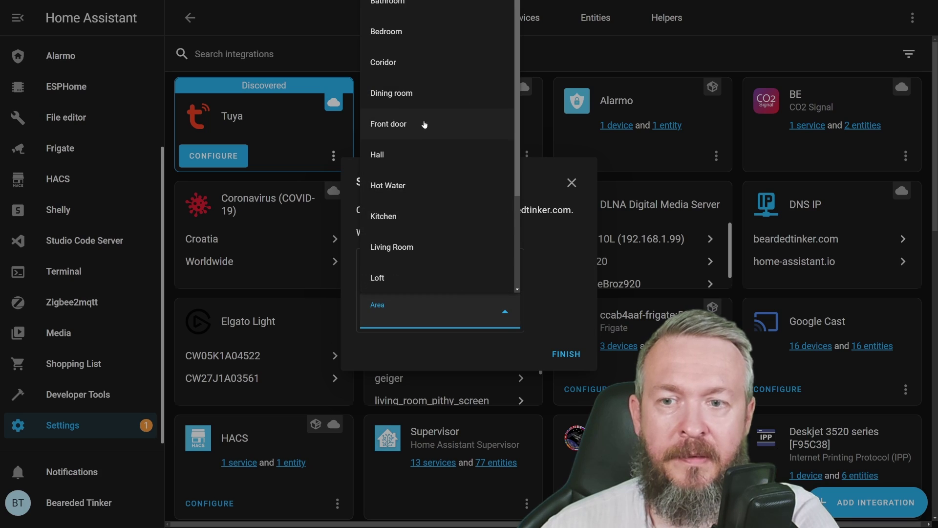
click(391, 155)
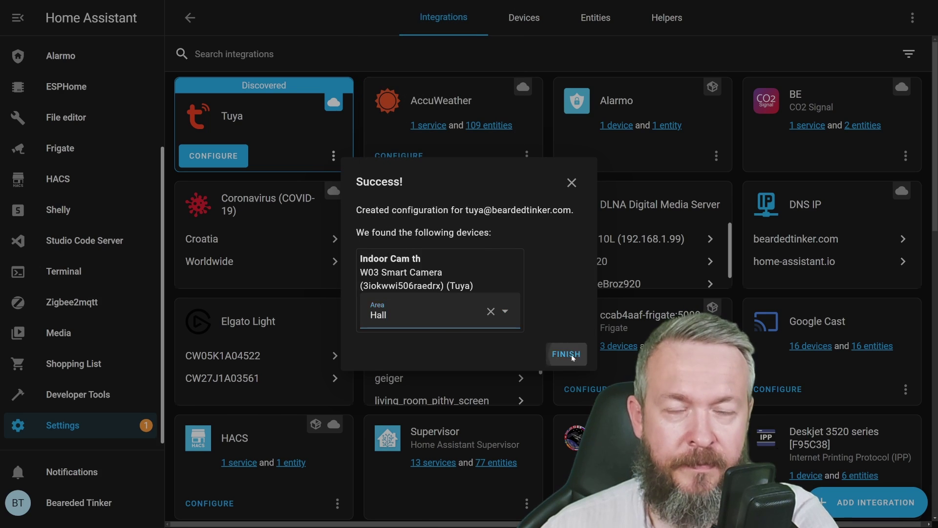
click(567, 354)
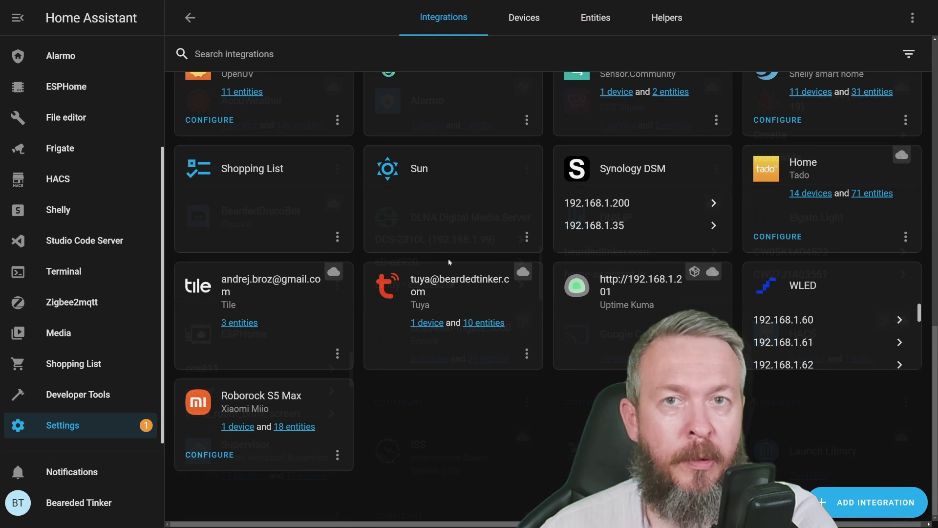
Open the Indoor Cam th device page via the Tuya integration's '1 device' link
click(424, 323)
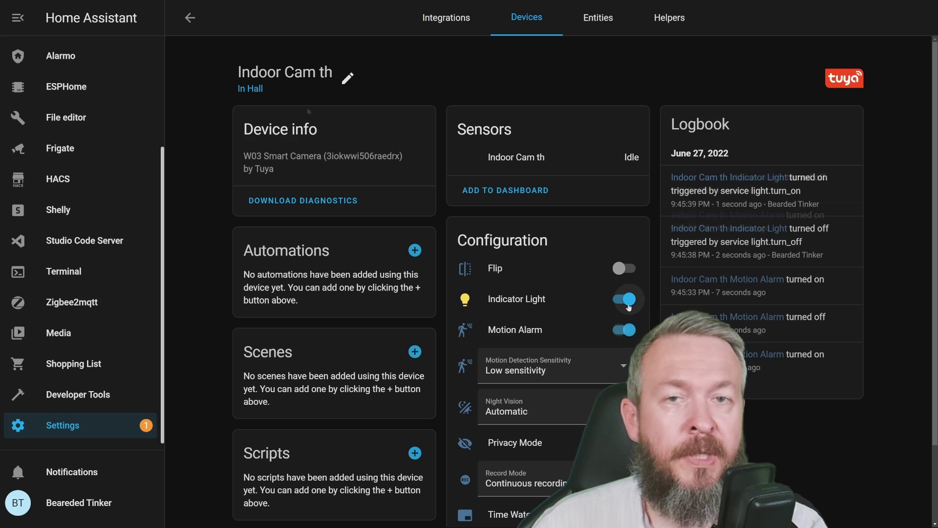
Request the suggested Indoor Cam th camera card from the Sensors section and add it to the dashboard
scroll(626, 307, down, 2)
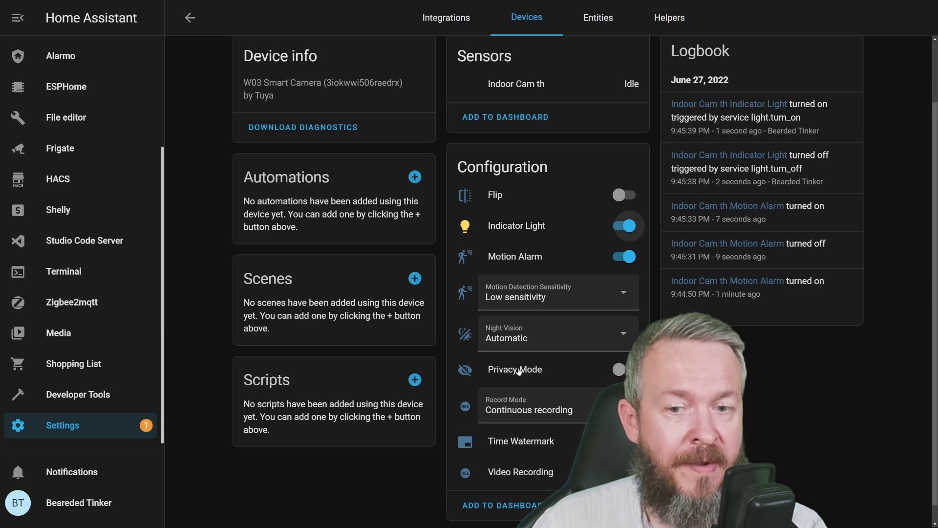
scroll(519, 371, down, 1)
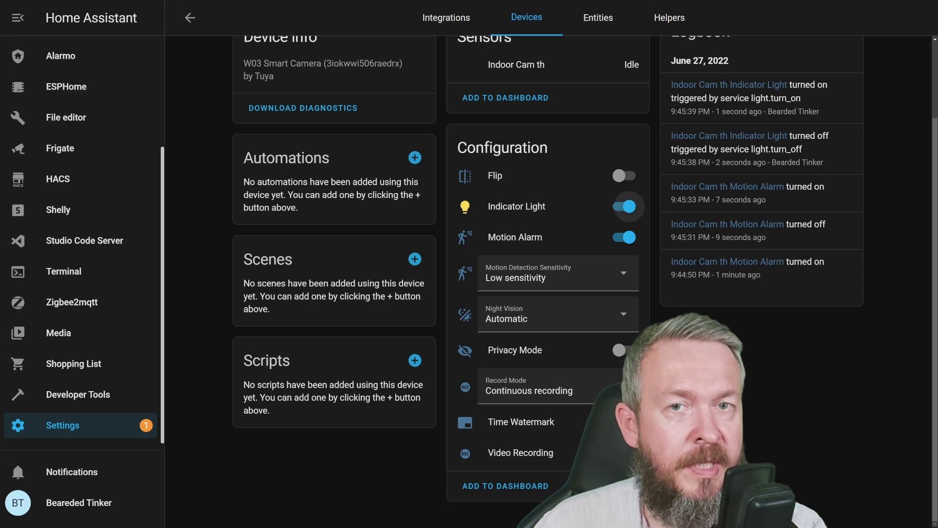
scroll(486, 377, up, 2)
click(505, 190)
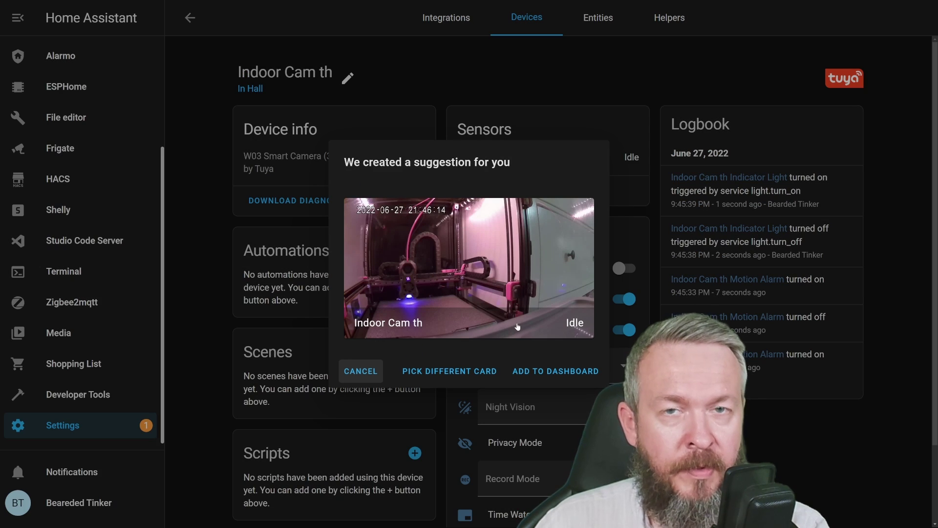
click(545, 367)
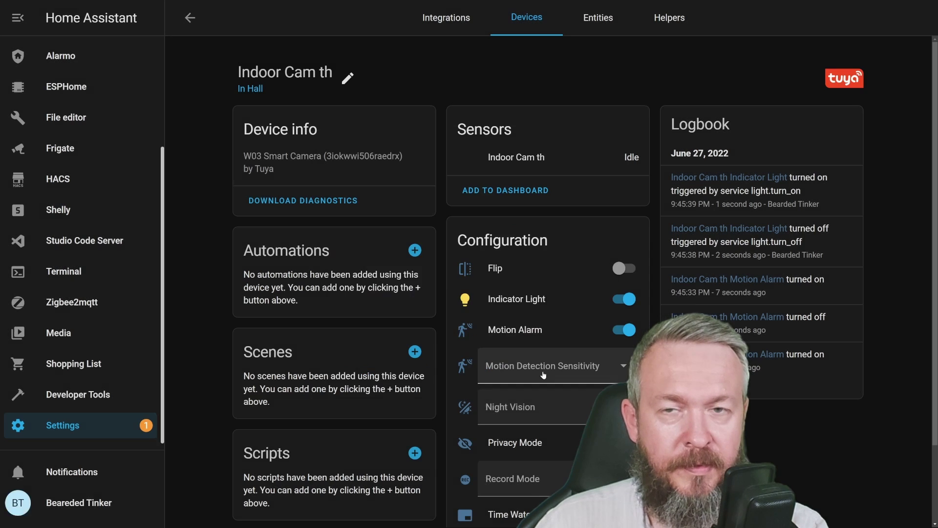